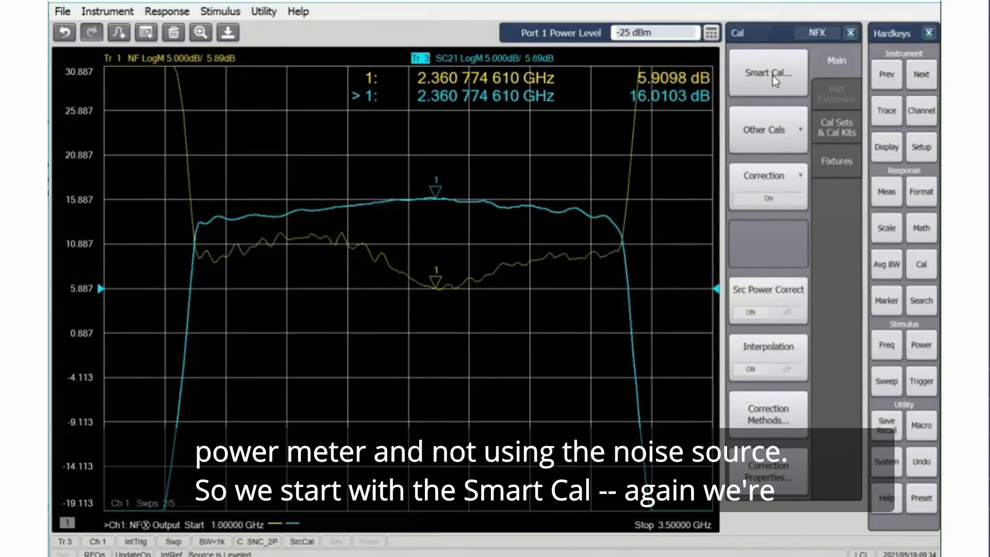
- Start a scalar noise calibration using the power meter, accept connectors and cal kits, and reach Step 1
{"action": "left_click", "coordinate": [773, 75]}
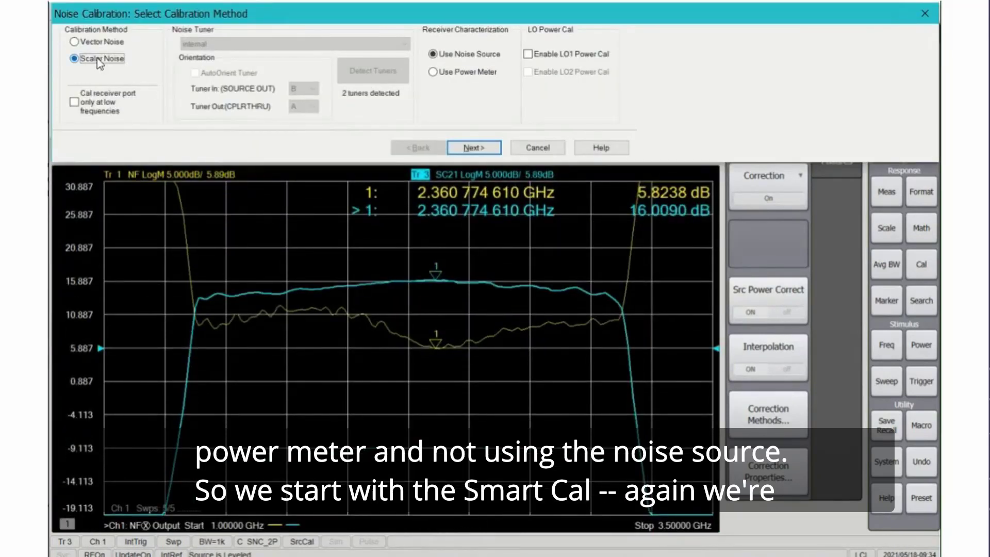
{"action": "left_click", "coordinate": [435, 73]}
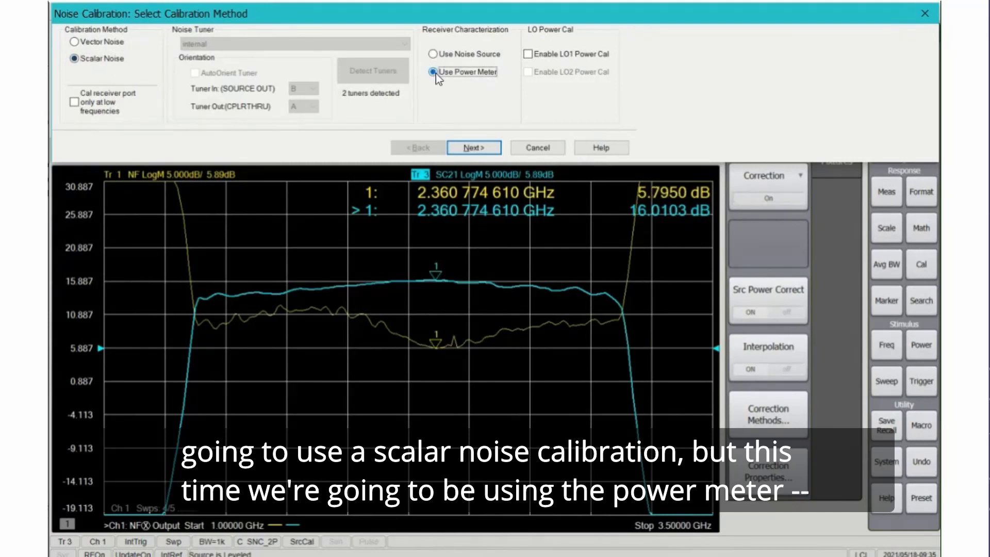
{"action": "left_click", "coordinate": [472, 149]}
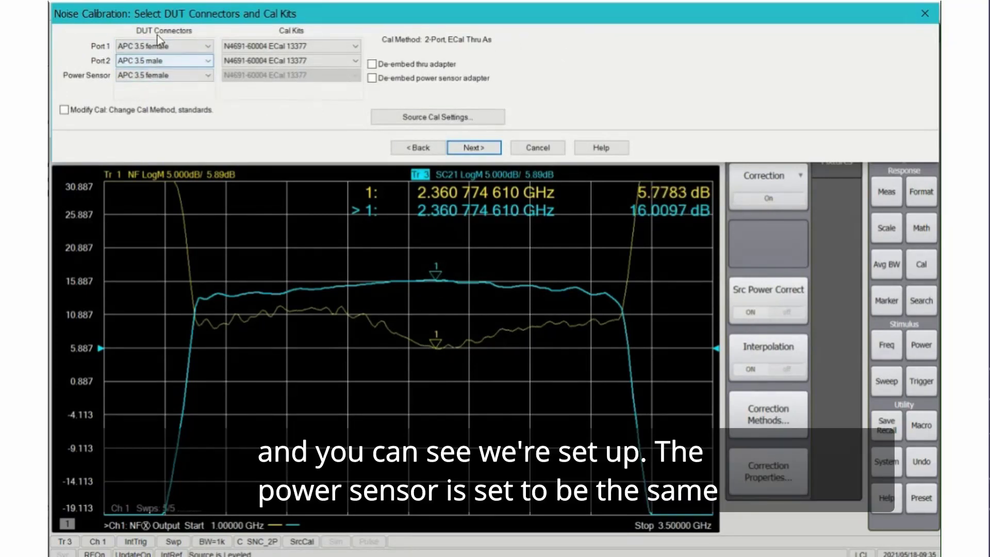
{"action": "left_click", "coordinate": [469, 148]}
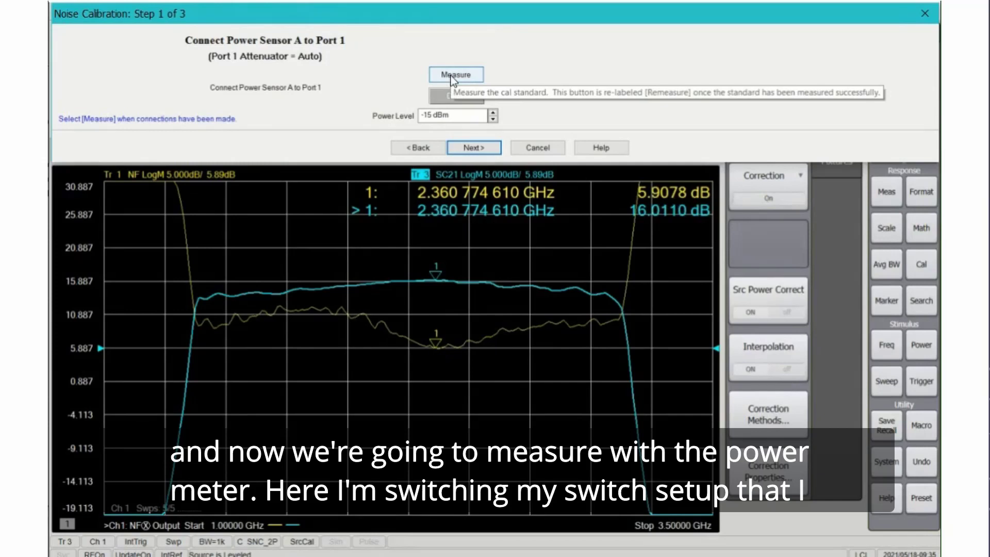
- In the U1816x SFP, route Switch 1 to port 3 for the power meter
{"action": "key", "text": "alt+Tab"}
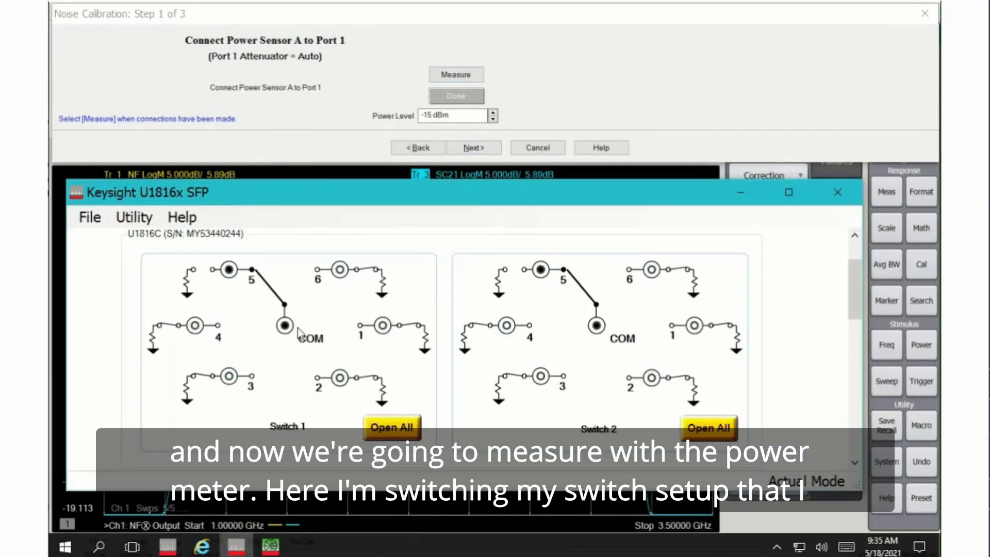
{"action": "left_click", "coordinate": [229, 377]}
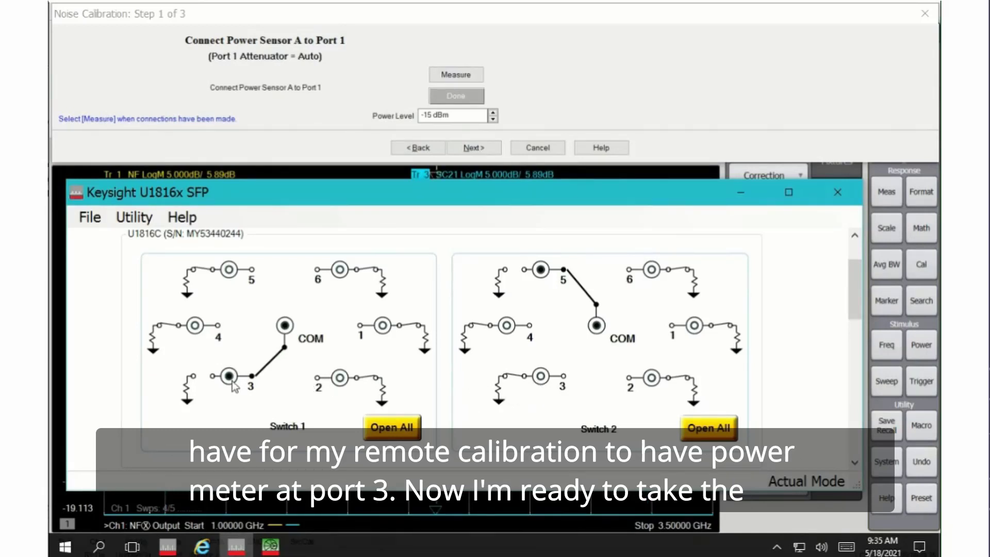
- Measure Power Sensor A on port 1 so the wizard advances to Step 2 of 3
{"action": "key", "text": "alt+Tab"}
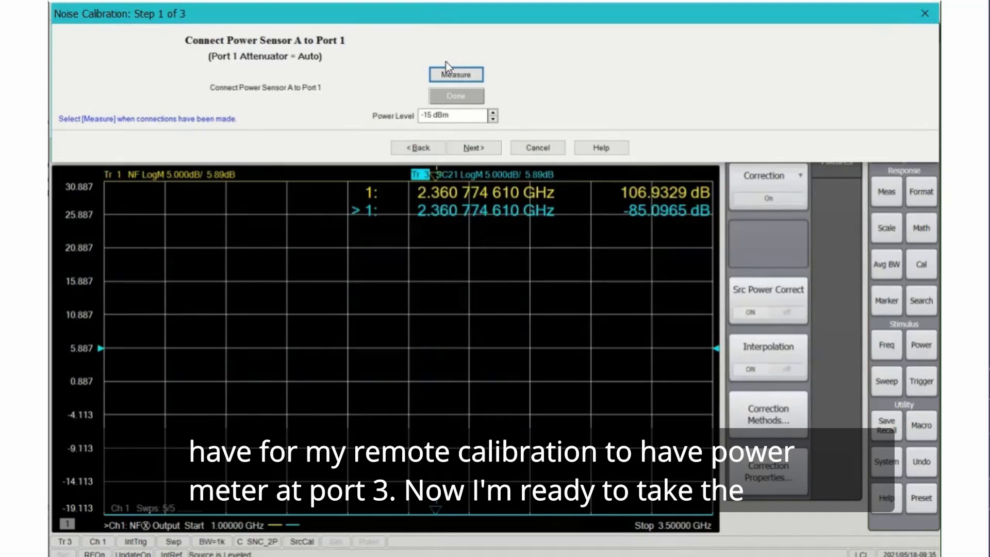
{"action": "left_click", "coordinate": [451, 77]}
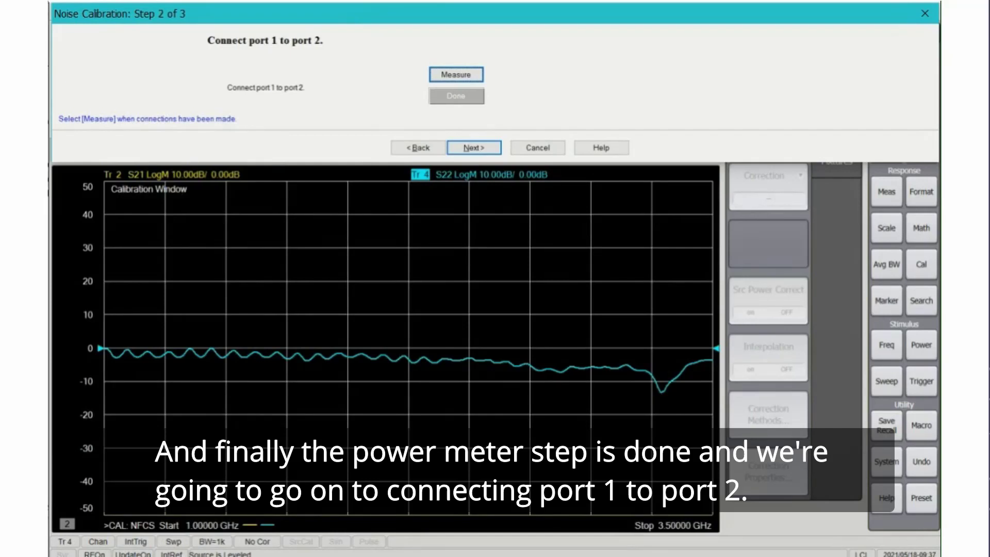
- Measure the port 1 to port 2 thru, starting with the noise floor sweep
{"action": "left_click", "coordinate": [445, 76]}
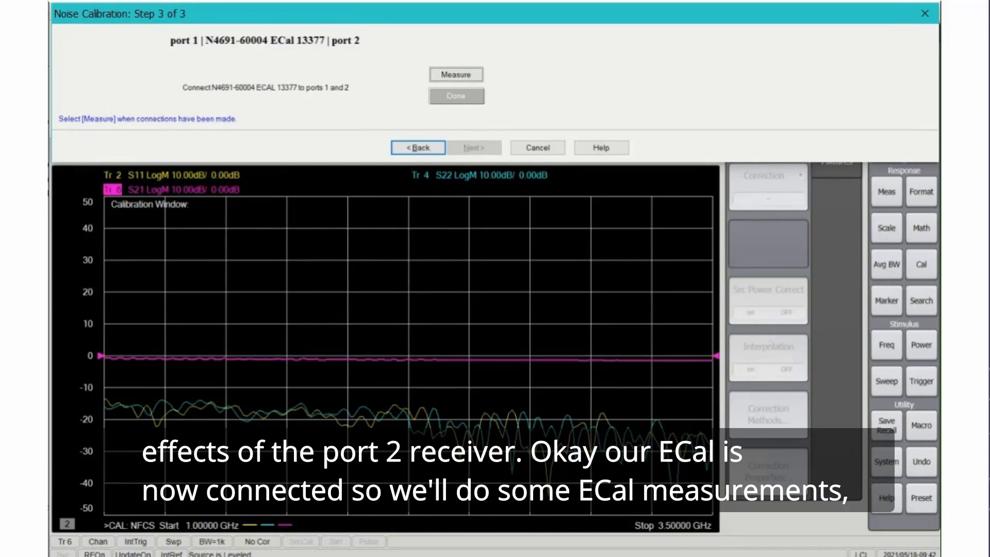
- Measure the ECal module on ports 1 and 2 to complete the Channel 1 calibration
{"action": "left_click", "coordinate": [456, 74]}
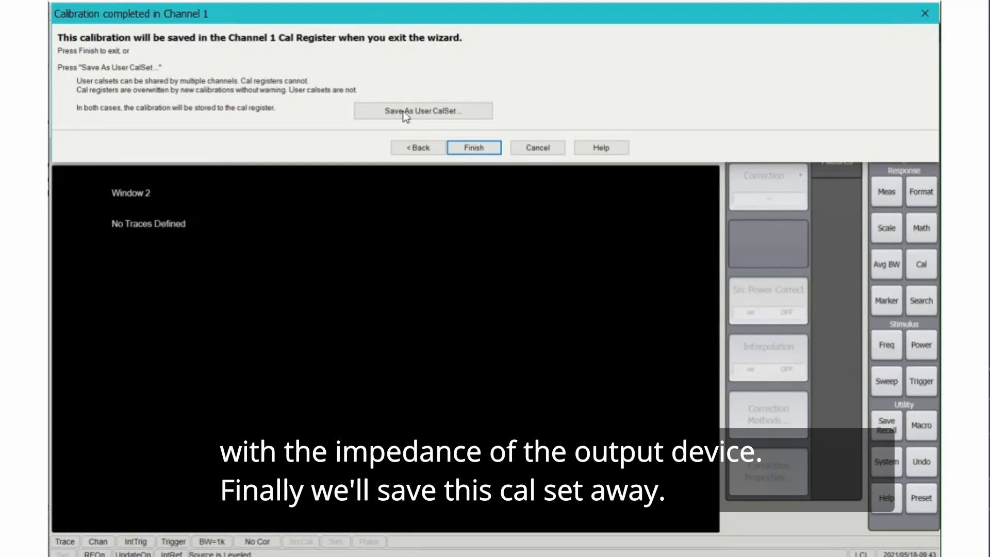
- Save the finished calibration as the user cal set 'MxrPwrMeterNF'
{"action": "left_click", "coordinate": [403, 112]}
{"action": "type", "text": "MxrPwrMeter"}
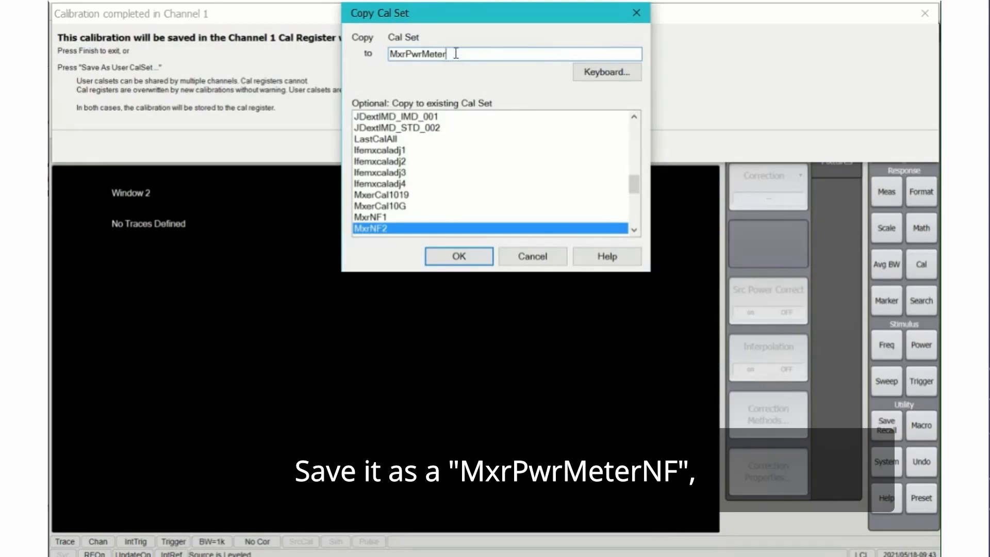
{"action": "type", "text": "NF"}
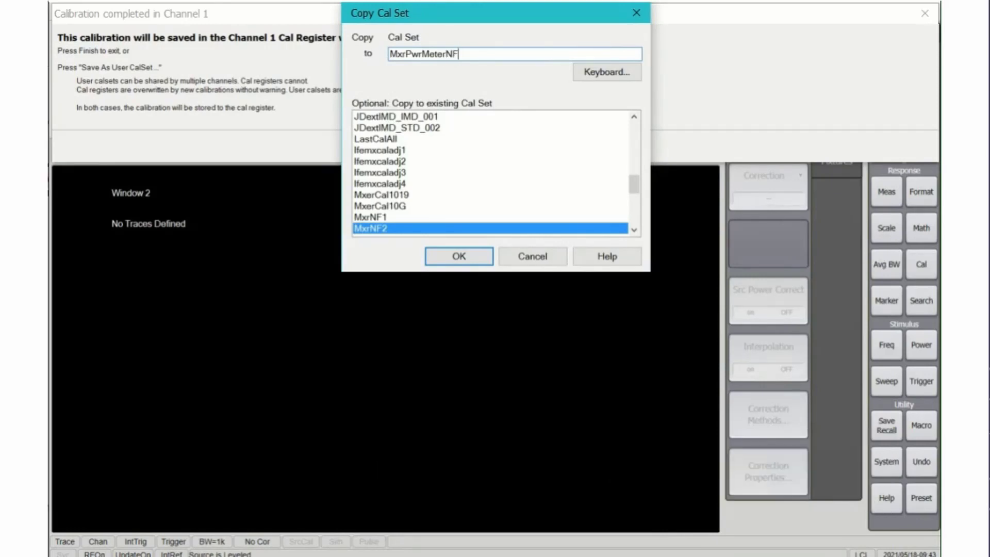
{"action": "left_click", "coordinate": [454, 255]}
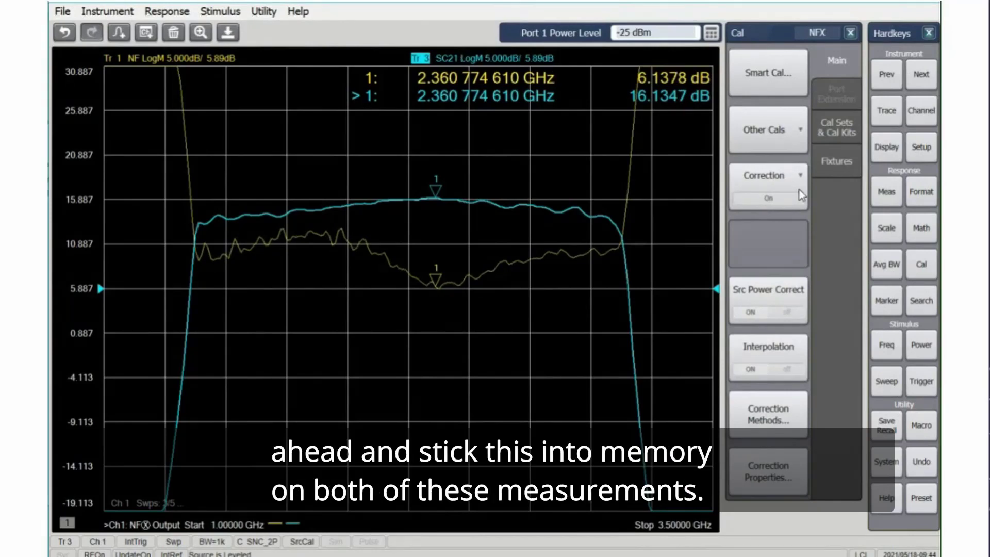
- Store both the NF trace (Tr 1) and SC21 trace (Tr 3) data into memory
{"action": "left_click", "coordinate": [922, 228]}
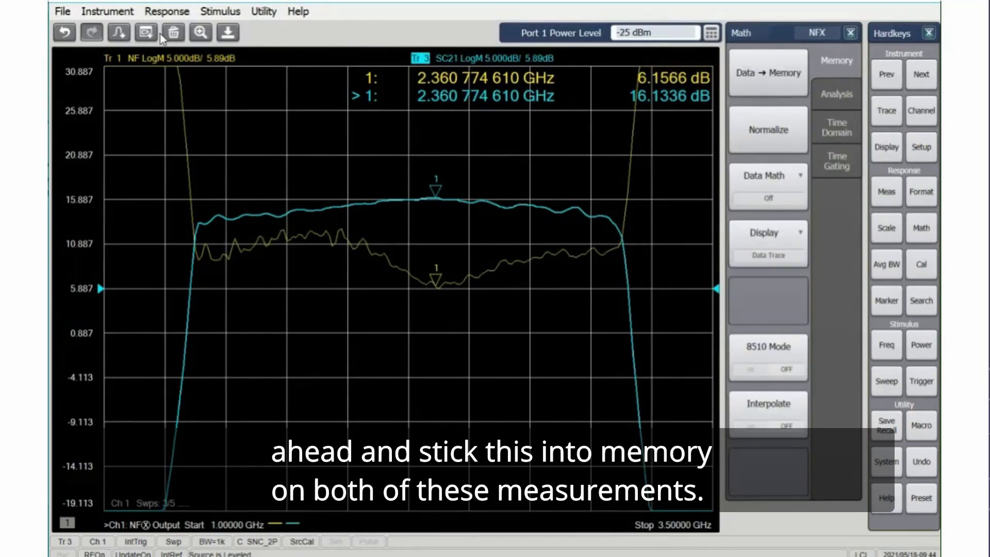
{"action": "left_click", "coordinate": [160, 58]}
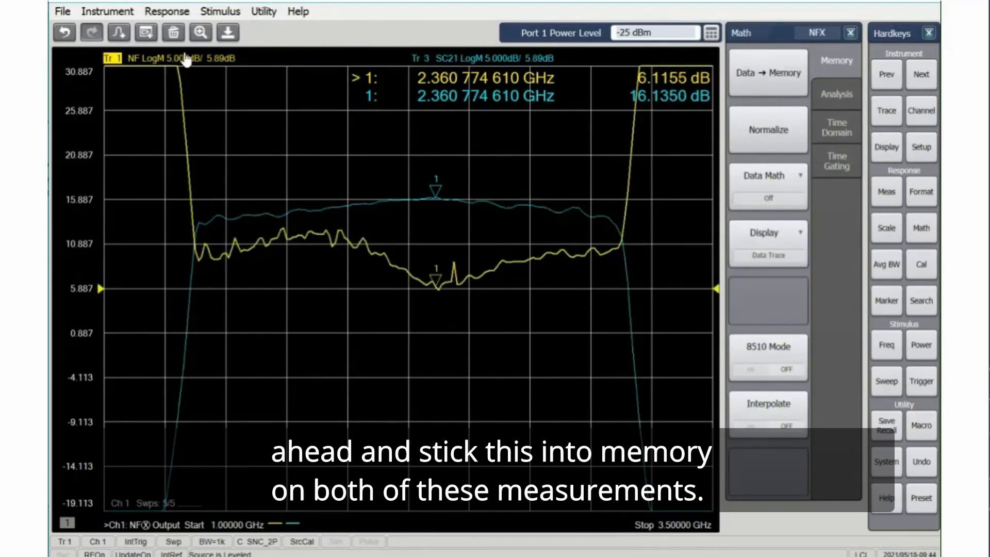
{"action": "left_click", "coordinate": [781, 77]}
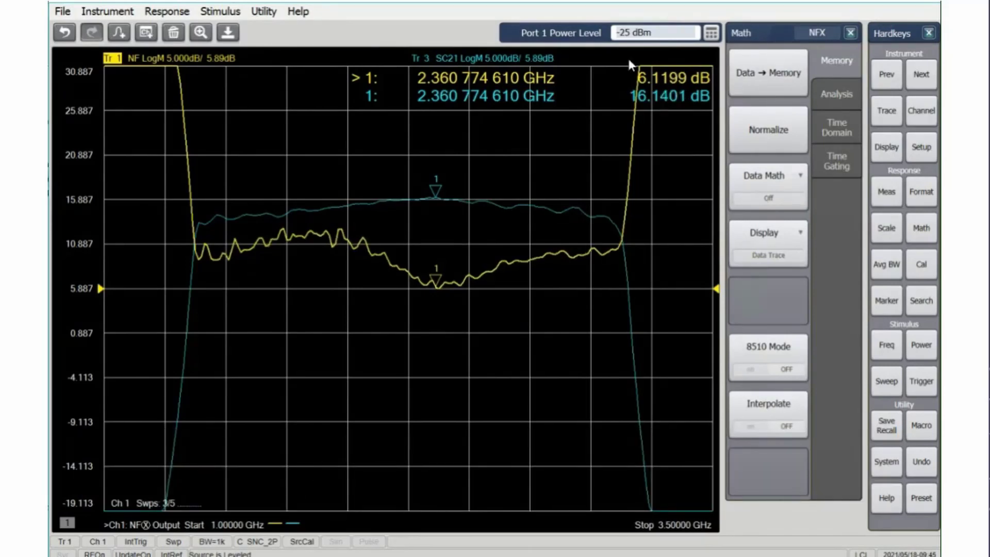
{"action": "left_click", "coordinate": [463, 58]}
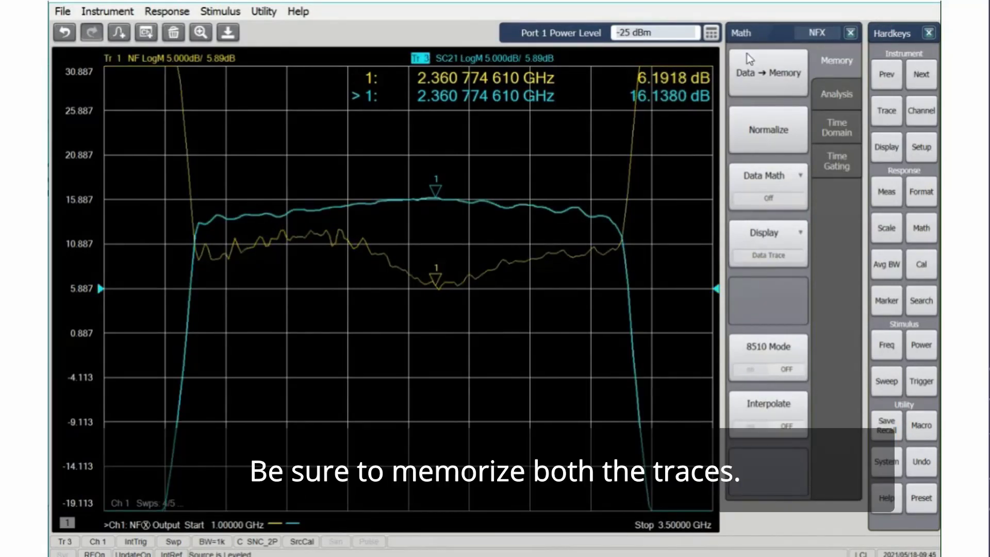
{"action": "left_click", "coordinate": [757, 73]}
- Display both Tr 1 and Tr 3 as Data and Memory
{"action": "left_click", "coordinate": [166, 58]}
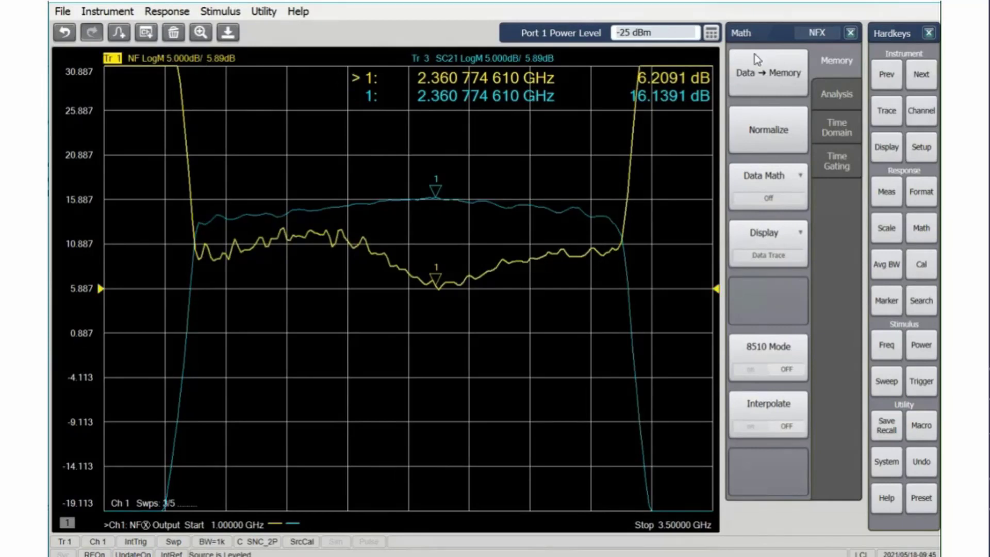
{"action": "left_click", "coordinate": [764, 237]}
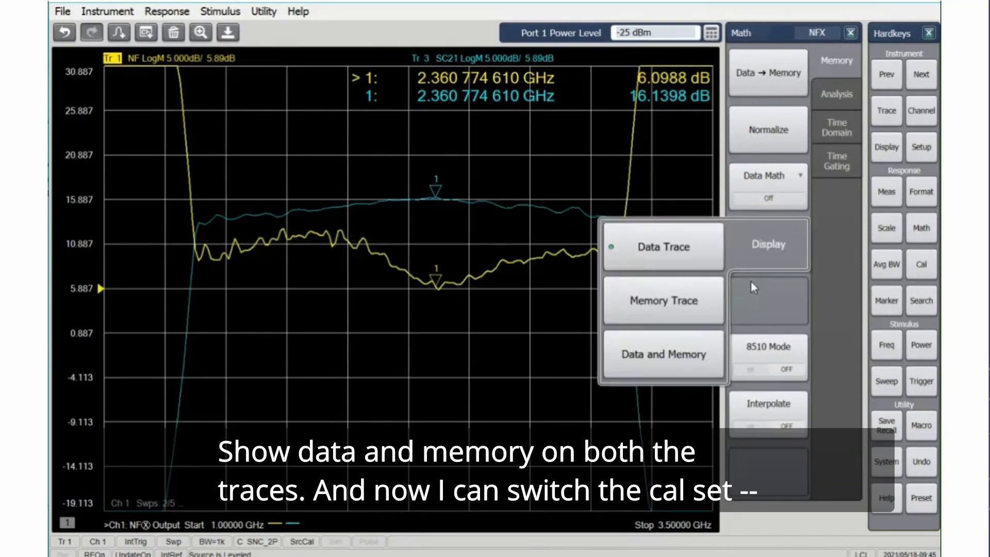
{"action": "left_click", "coordinate": [676, 360]}
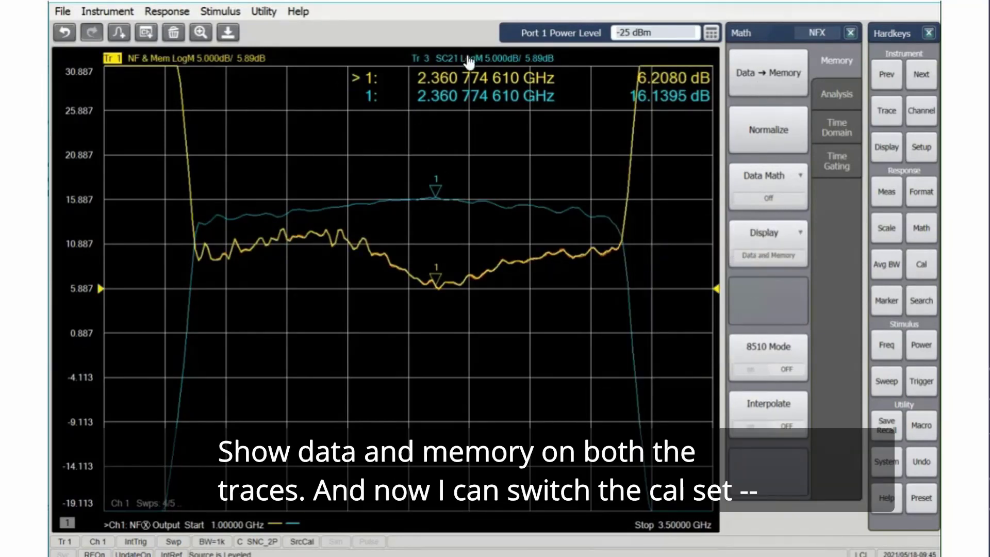
{"action": "left_click", "coordinate": [466, 58]}
{"action": "left_click", "coordinate": [778, 255]}
{"action": "left_click", "coordinate": [714, 342]}
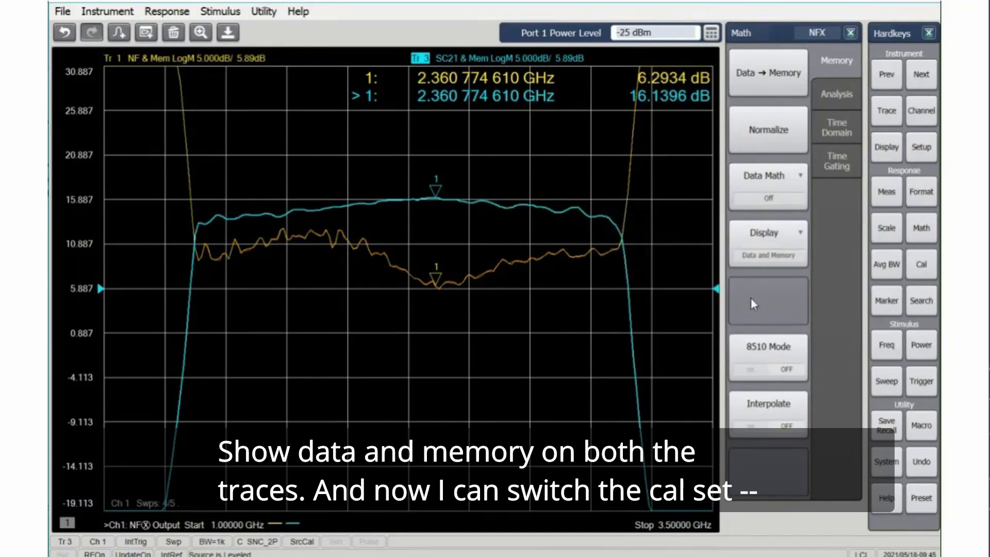
- Select the MxrNF2 cal set for Channel 1 from the saved cal sets
{"action": "left_click", "coordinate": [922, 266]}
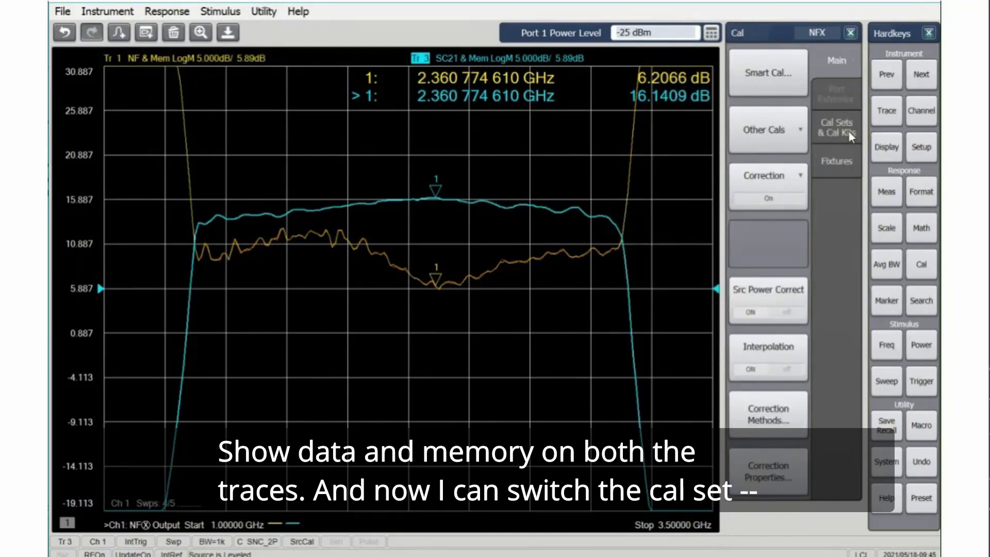
{"action": "left_click", "coordinate": [838, 127]}
{"action": "left_click", "coordinate": [769, 73]}
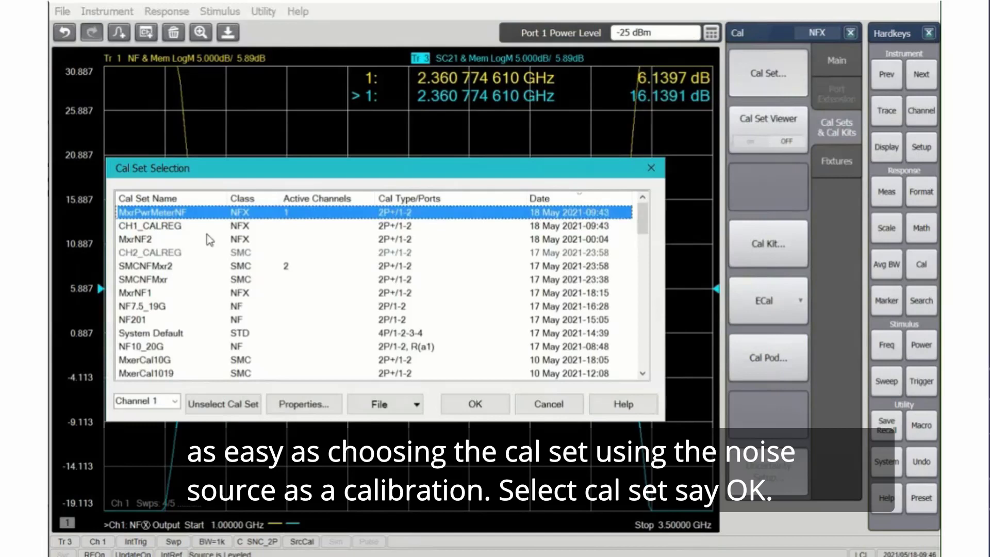
{"action": "left_click", "coordinate": [178, 240]}
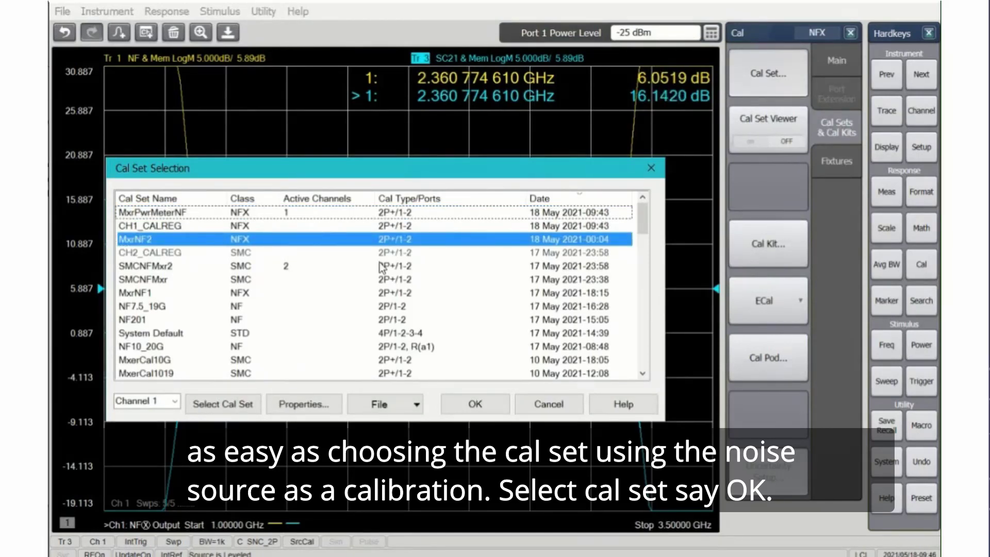
{"action": "left_click", "coordinate": [223, 404]}
{"action": "left_click", "coordinate": [476, 404]}
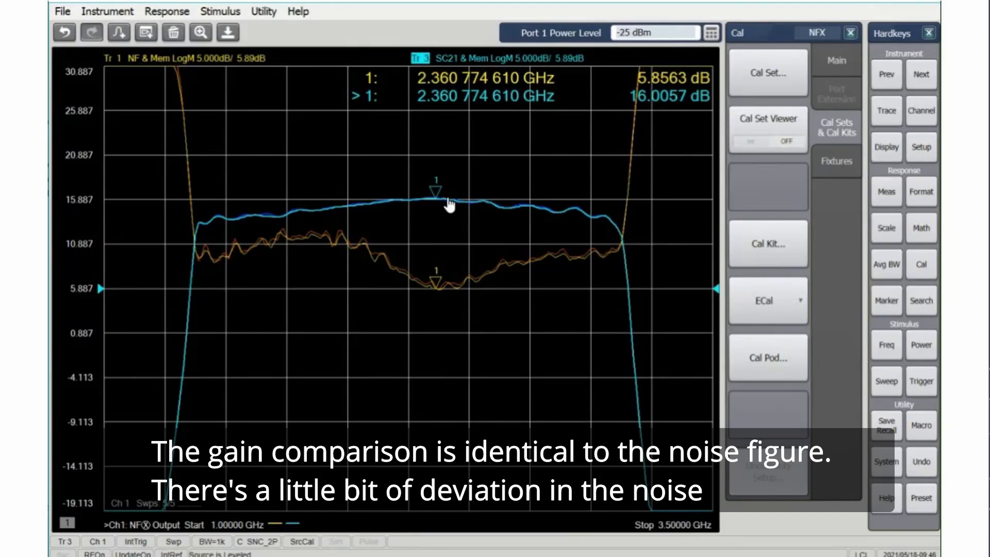
- Make the noise-figure trace Tr 1 active and set its scale to 2 dB per division
{"action": "left_click", "coordinate": [452, 290]}
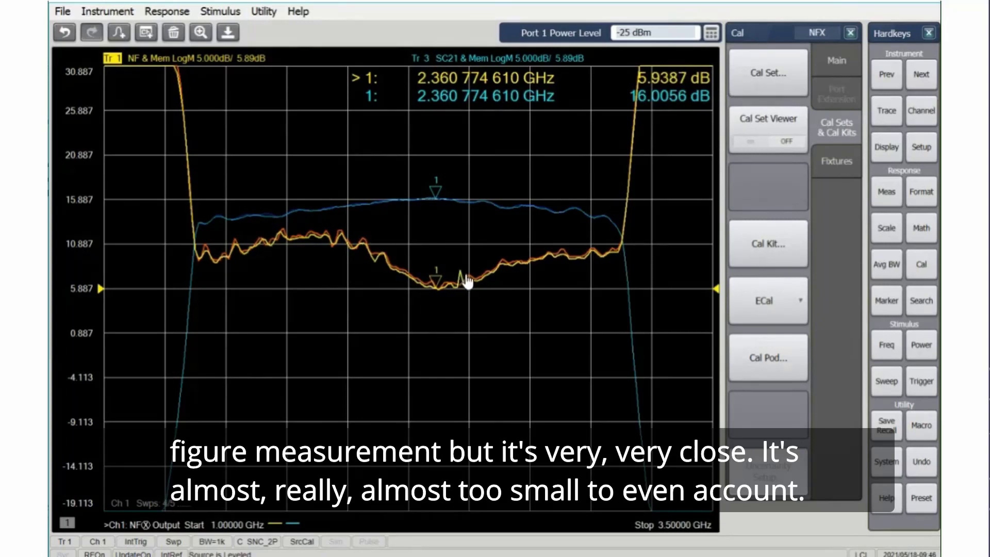
{"action": "left_click", "coordinate": [883, 230]}
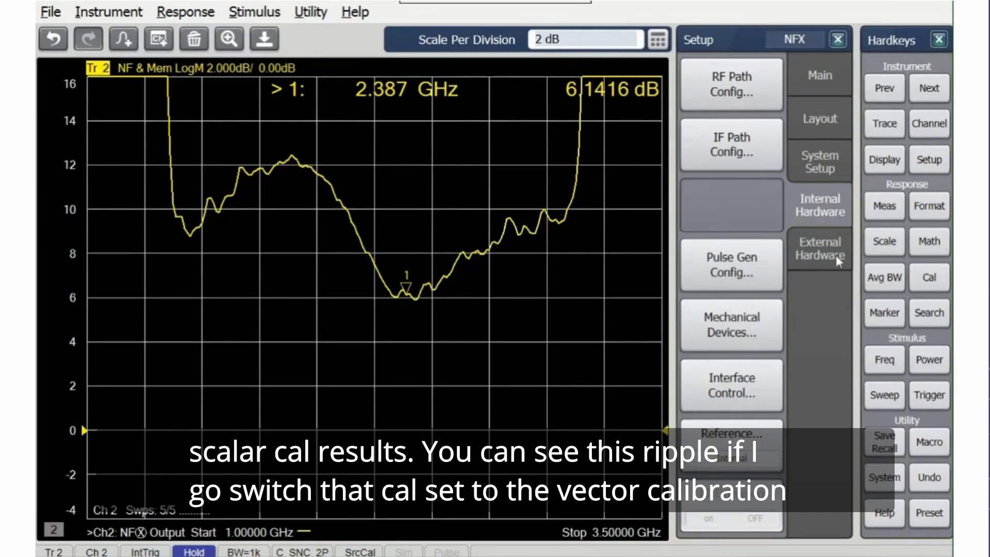
- Apply the MxrVNF2 vector cal set to Channel 2 and take a single sweep
{"action": "left_click", "coordinate": [936, 281]}
{"action": "left_click", "coordinate": [825, 164]}
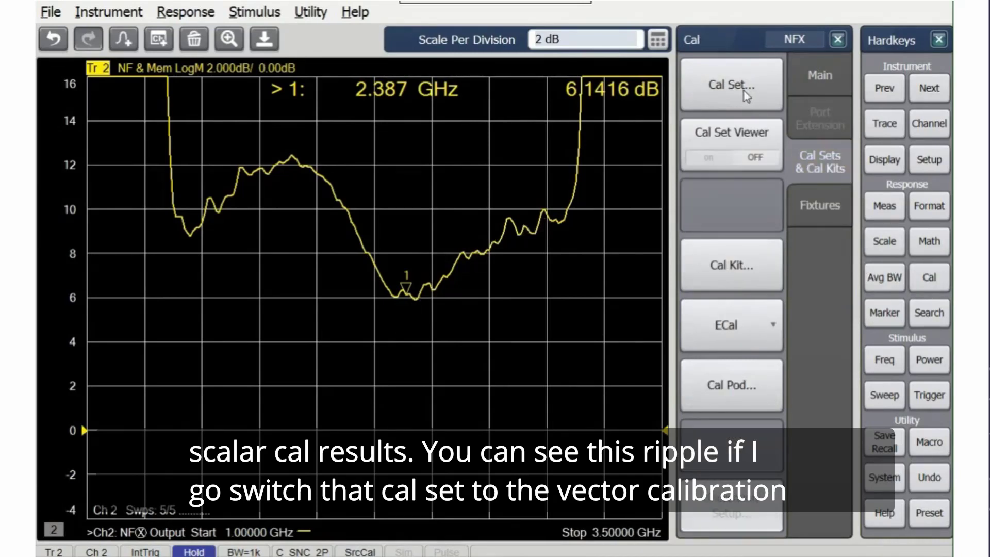
{"action": "left_click", "coordinate": [729, 86]}
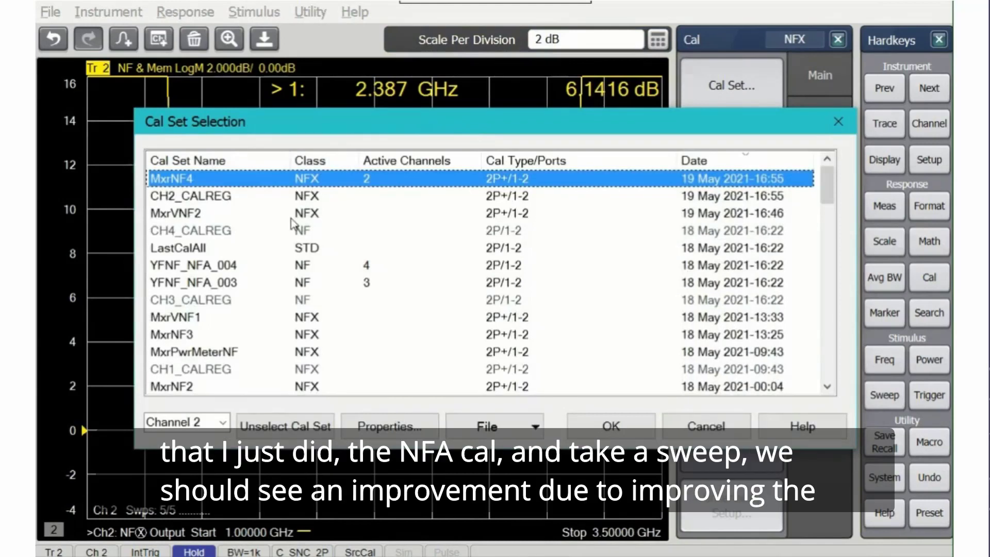
{"action": "left_click", "coordinate": [250, 214]}
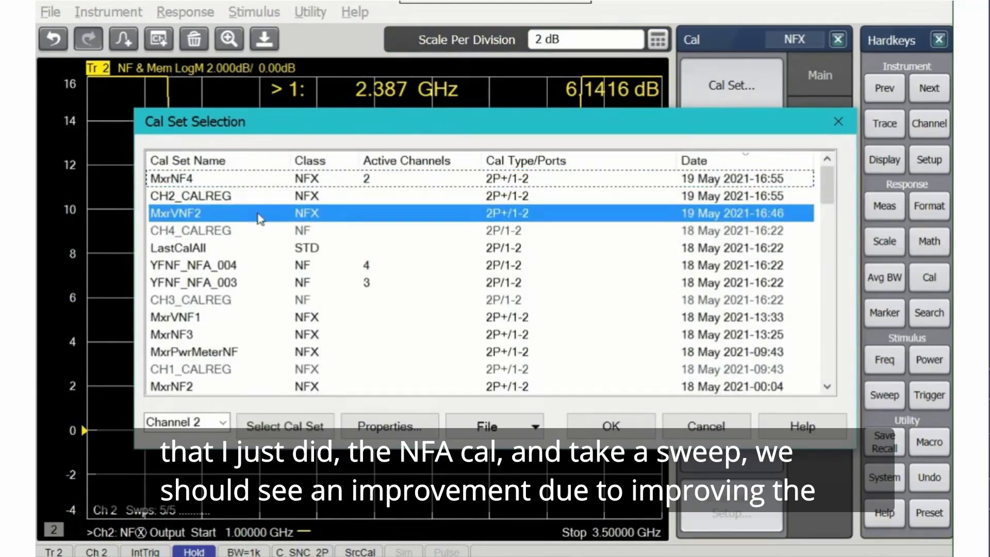
{"action": "left_click", "coordinate": [610, 428]}
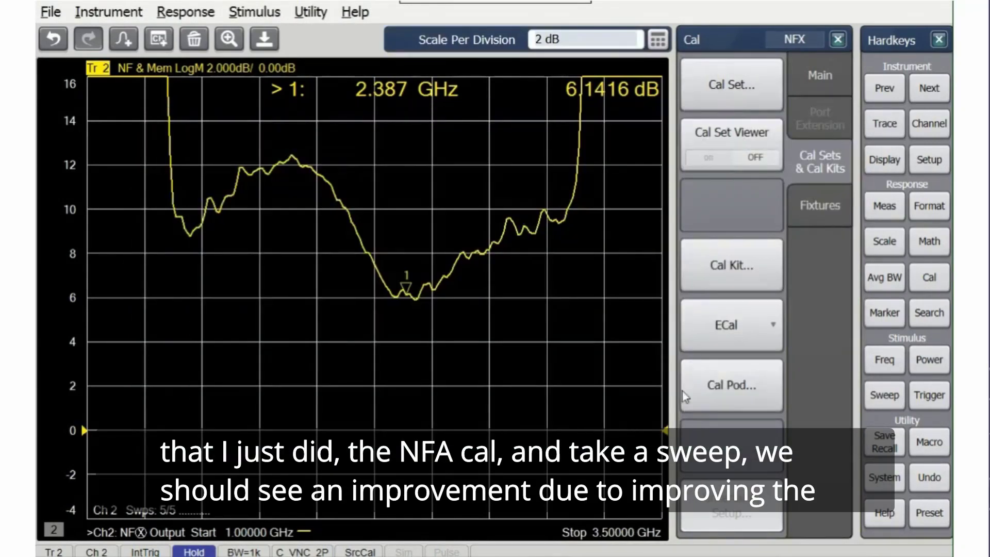
{"action": "left_click", "coordinate": [932, 396]}
{"action": "left_click", "coordinate": [737, 151]}
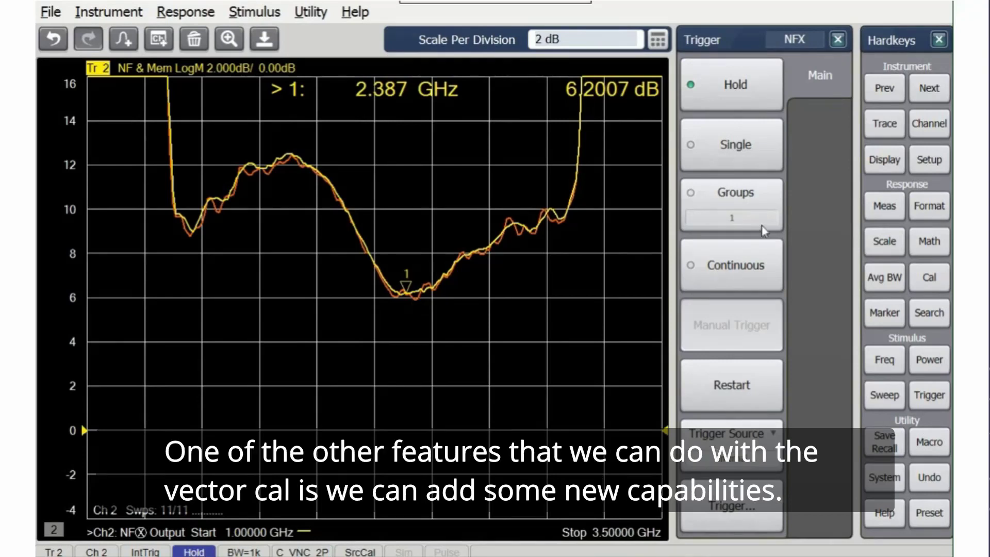
- Add a Noise Figure NFmin trace (Tr 10) on channel 2, then make Tr 2 active again
{"action": "left_click", "coordinate": [884, 123]}
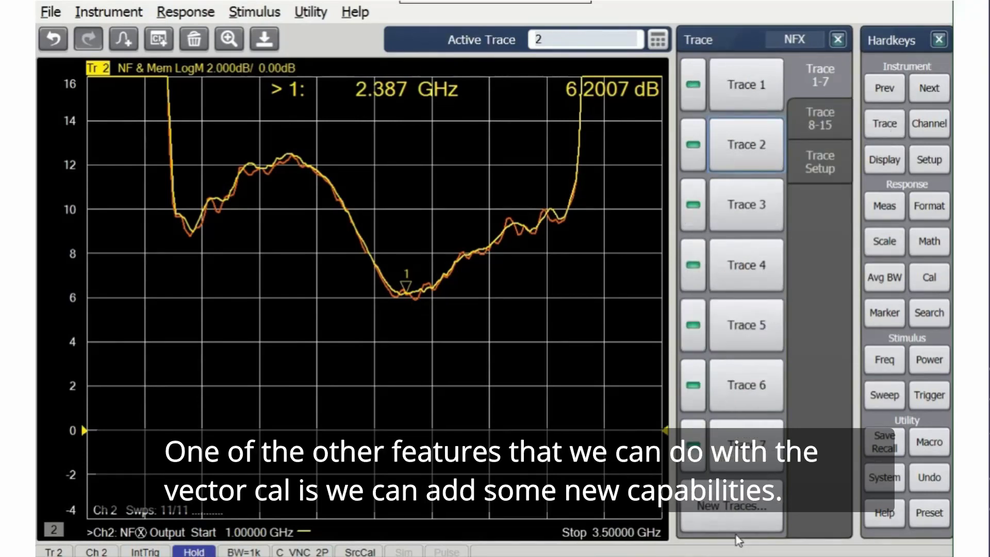
{"action": "left_click", "coordinate": [730, 508]}
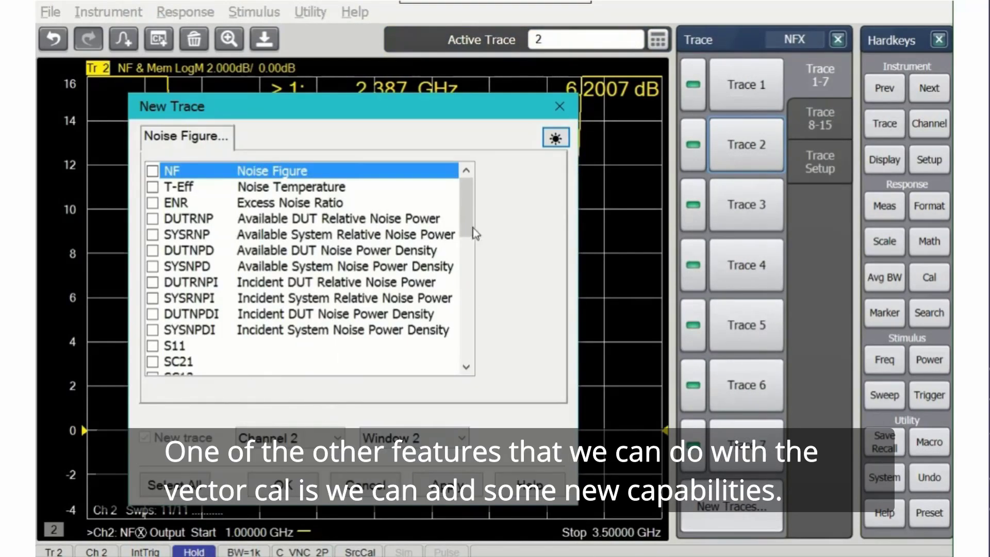
{"action": "left_click_drag", "start_coordinate": [468, 240], "coordinate": [474, 372]}
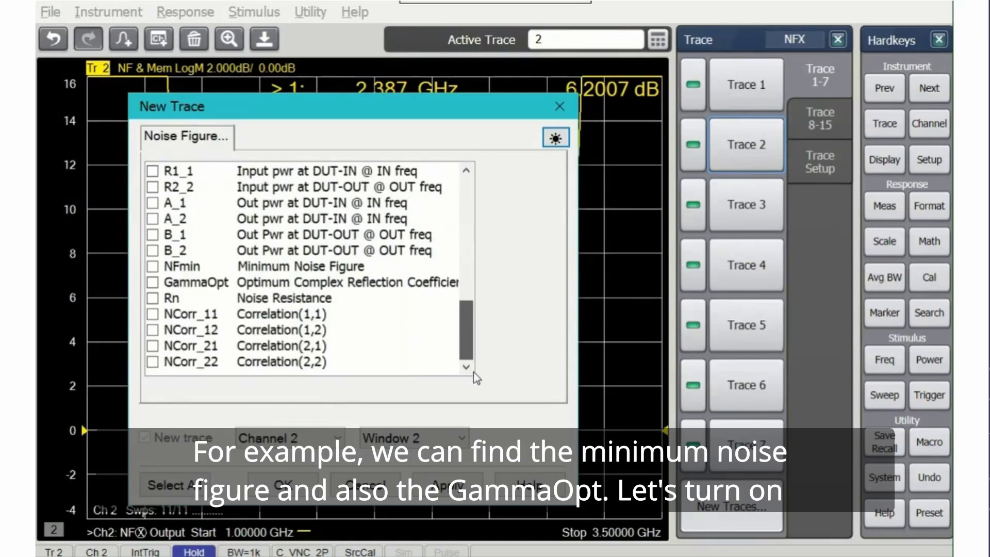
{"action": "left_click", "coordinate": [153, 267]}
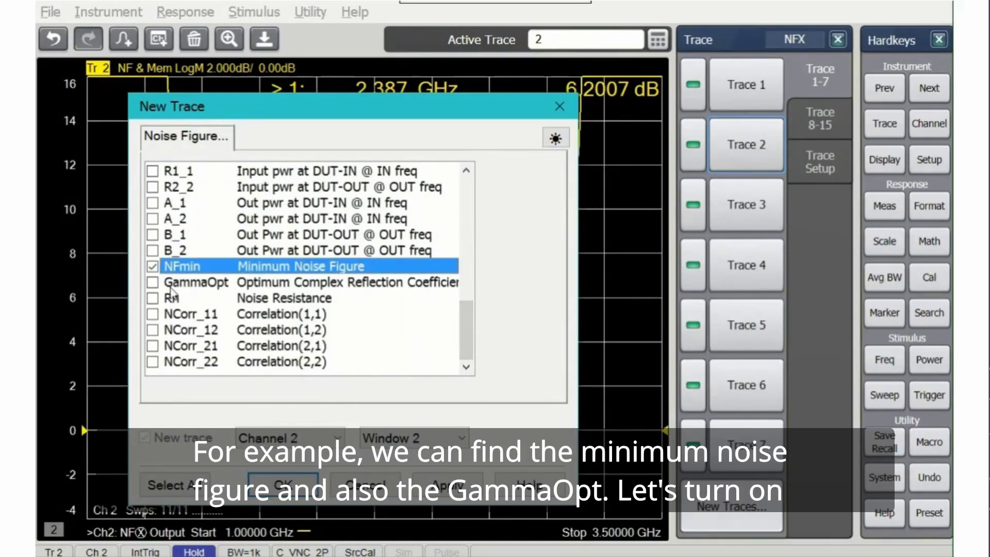
{"action": "left_click", "coordinate": [274, 492]}
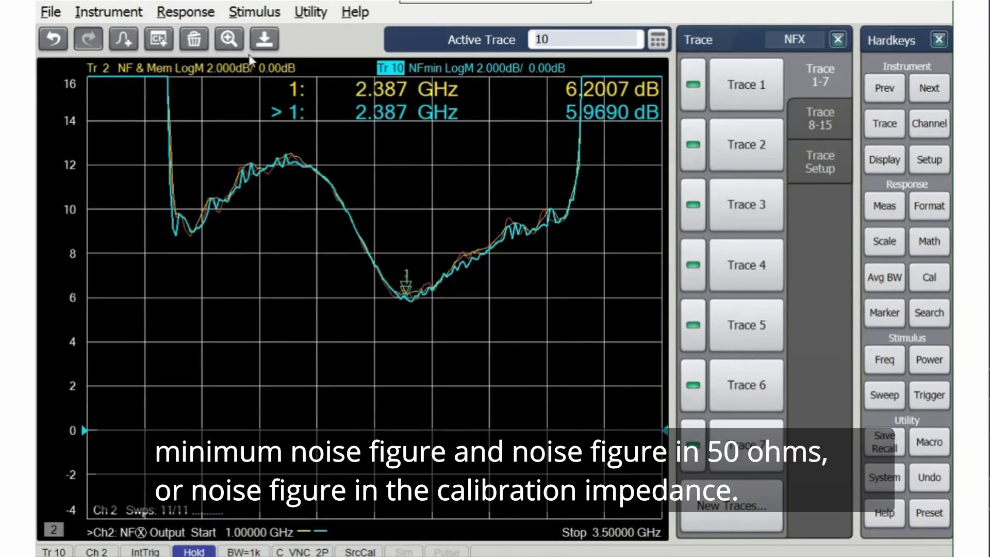
{"action": "left_click", "coordinate": [230, 71]}
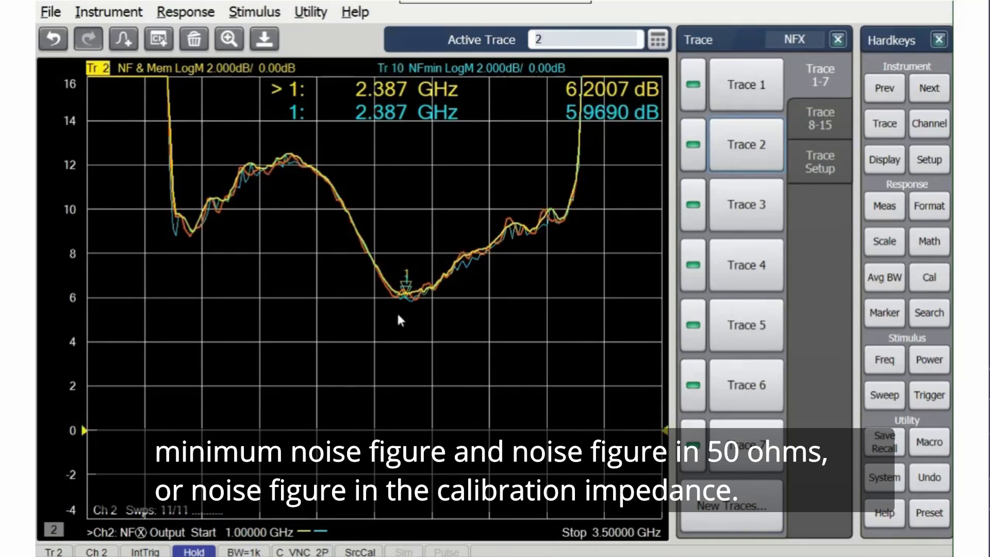